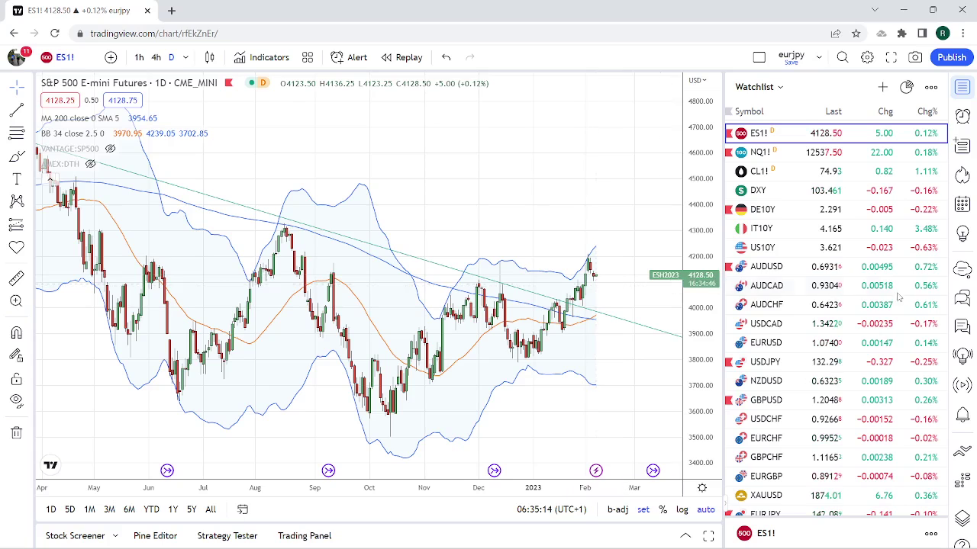
# Step: Load AUDUSD on 4-hour candles, then switch to the US10Y bond yield chart
pyautogui.click(771, 271)
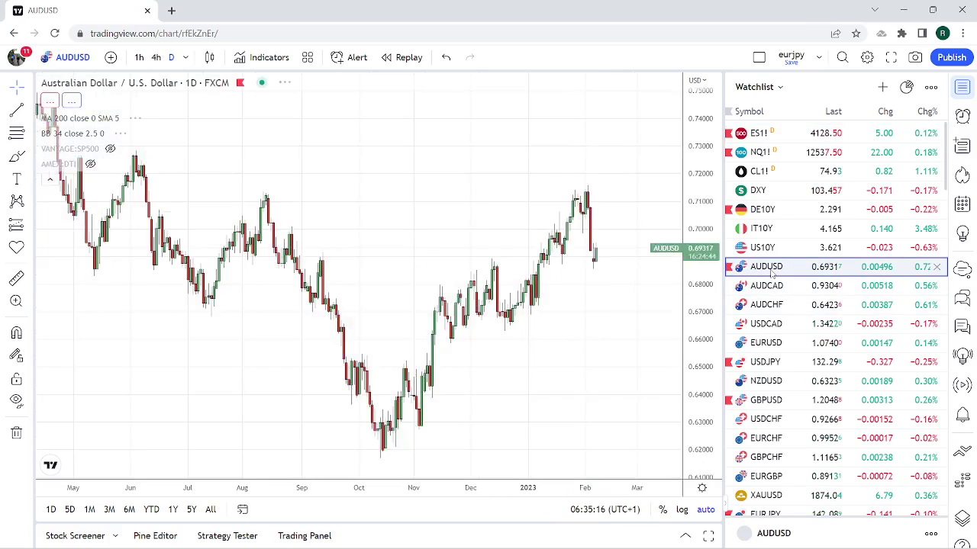
pyautogui.click(156, 57)
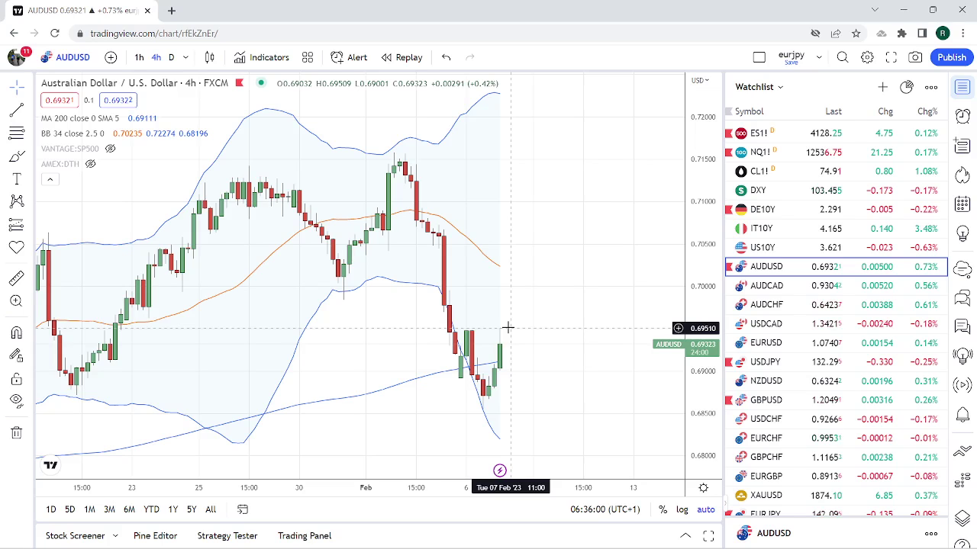
pyautogui.click(766, 250)
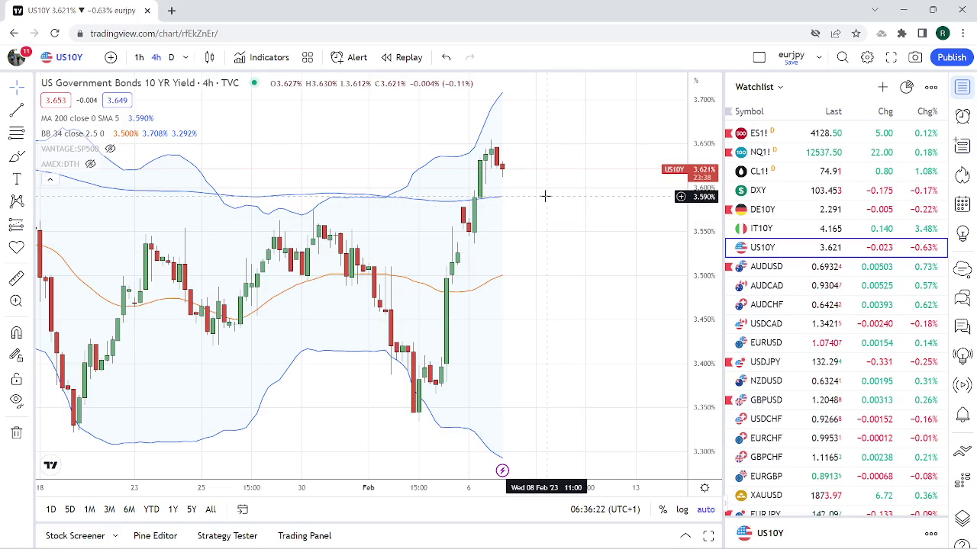
# Step: Put US10Y on daily candles zoomed out to September, then switch back to AUDUSD
pyautogui.click(171, 58)
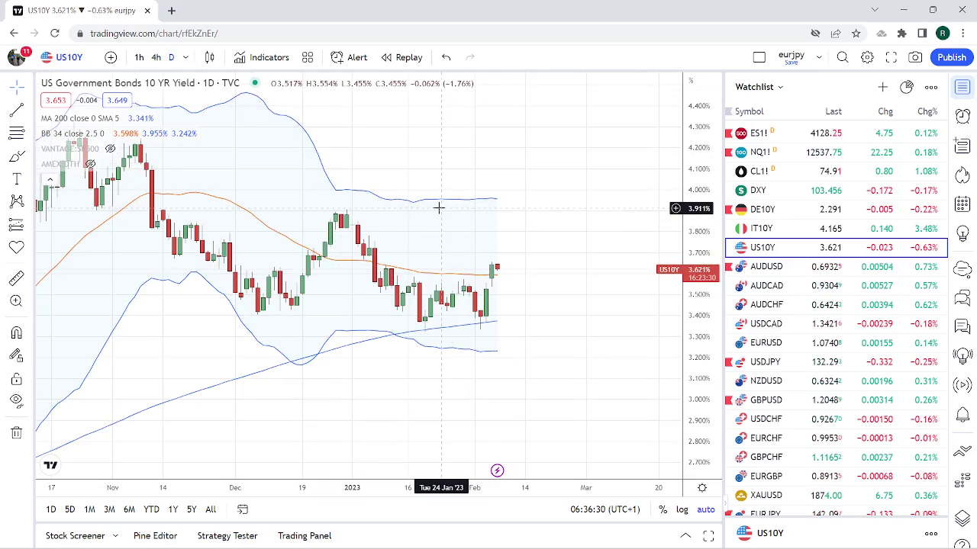
pyautogui.scroll(-2, 439, 207)
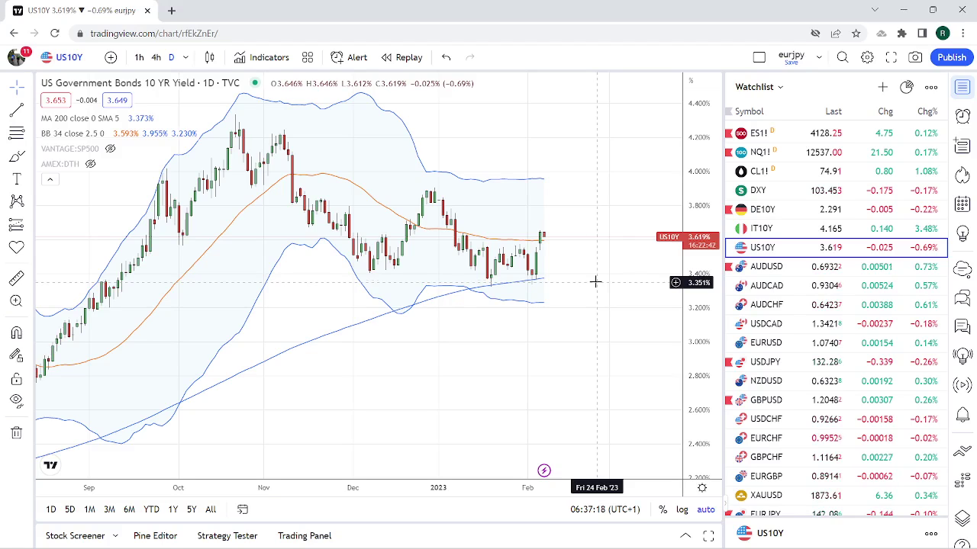
pyautogui.click(771, 274)
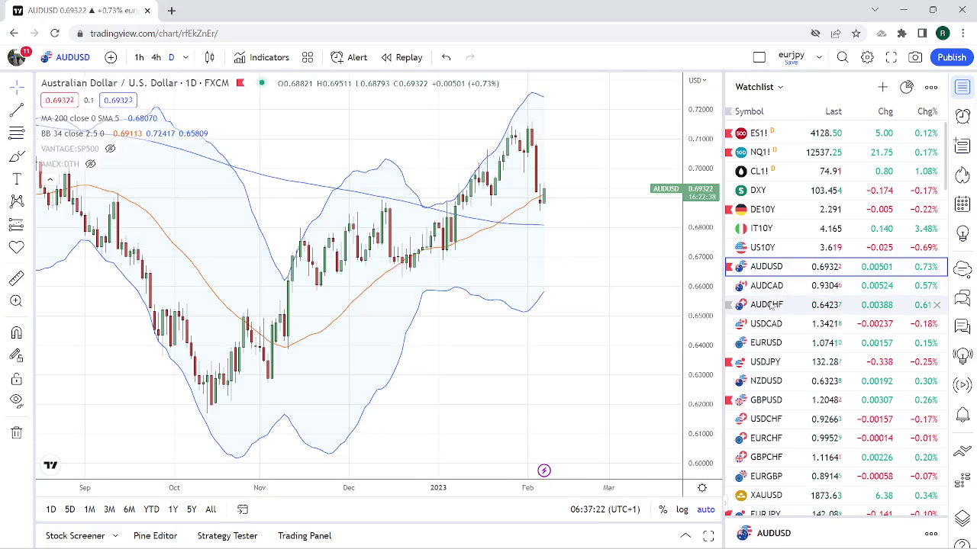
# Step: Switch from AUDUSD to the EURUSD daily chart from the watchlist
pyautogui.click(776, 344)
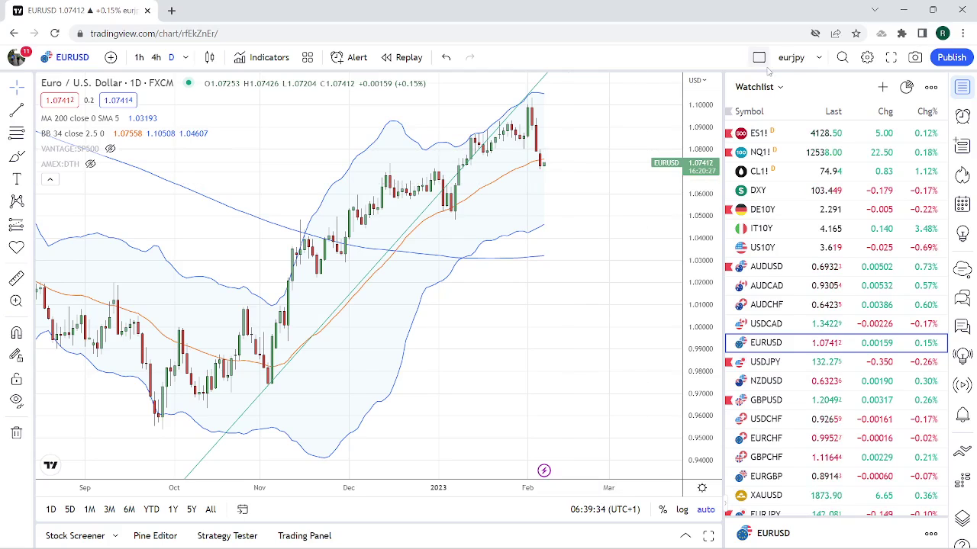
# Step: Load ES1! S&P 500 E-mini futures on the 1-hour chart from the watchlist
pyautogui.click(757, 136)
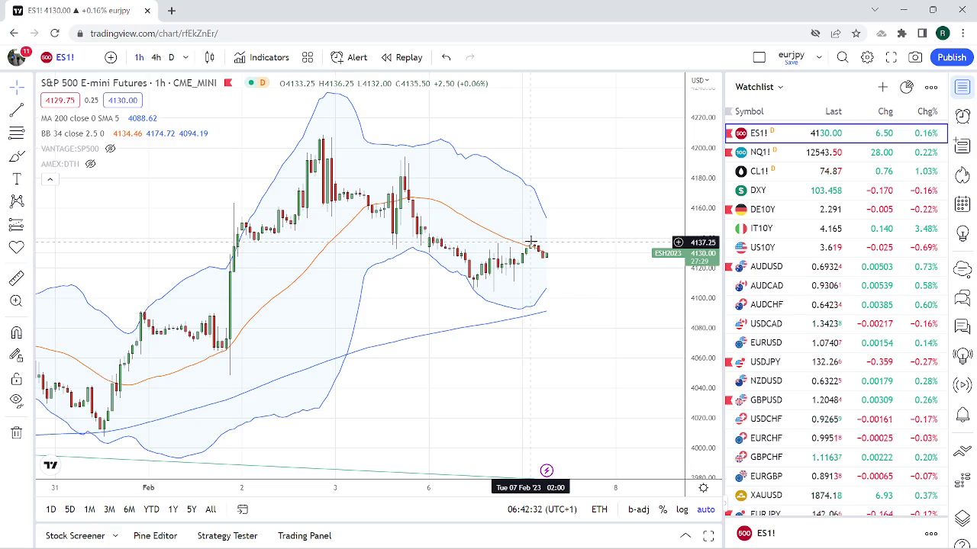
# Step: Switch to CL1! crude oil futures on 1-hour candles and scroll down the watchlist
pyautogui.click(763, 176)
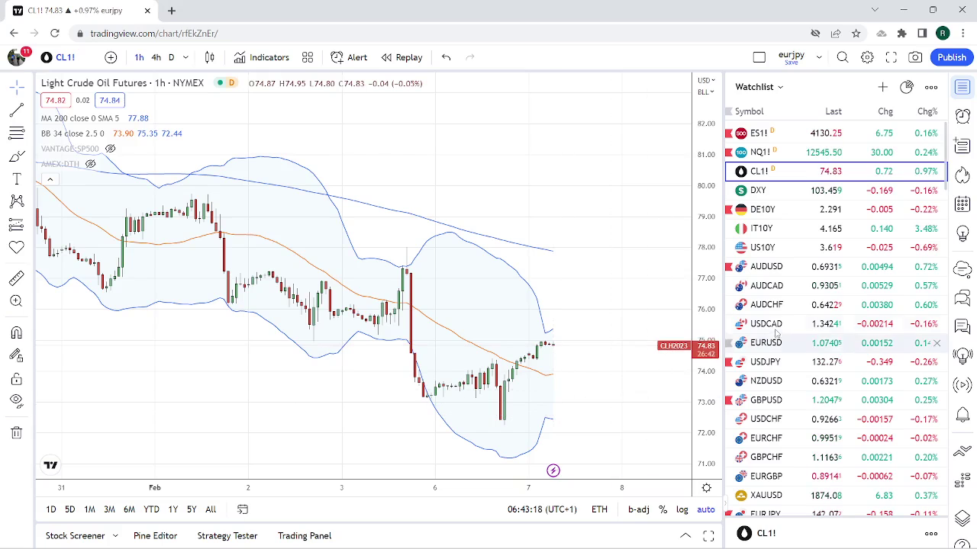
pyautogui.scroll(-1, 797, 304)
pyautogui.scroll(-3, 797, 304)
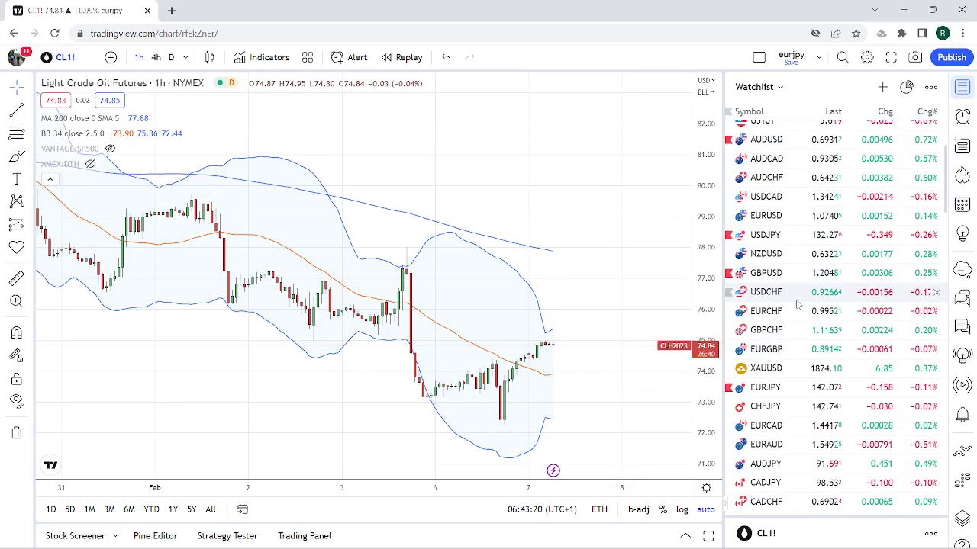
# Step: Load the EURNOK pair on daily candles and bring up the interval list
pyautogui.click(793, 495)
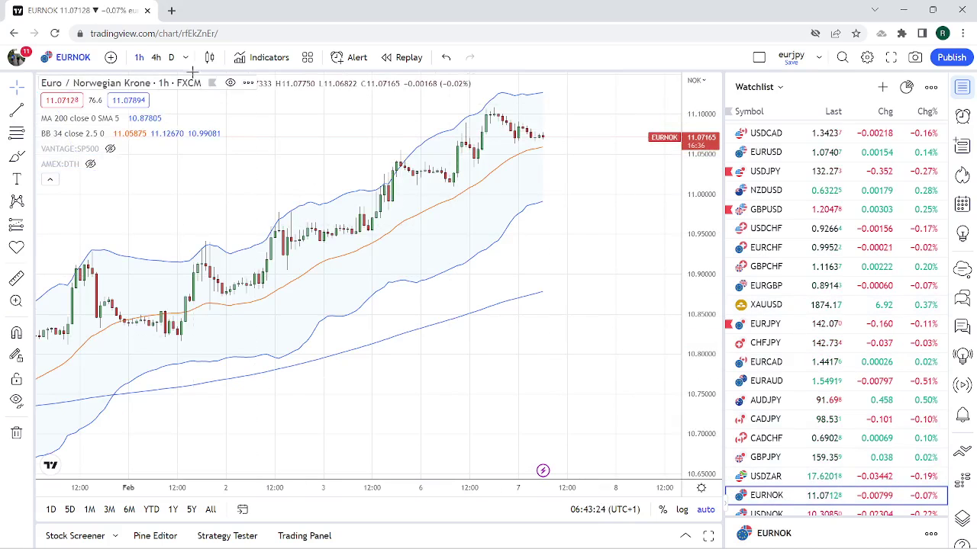
pyautogui.click(172, 59)
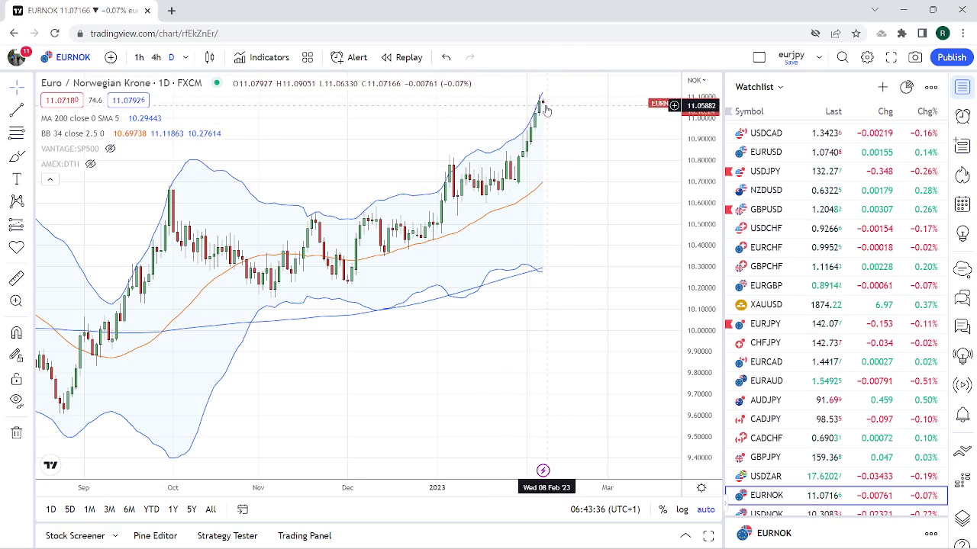
pyautogui.click(185, 57)
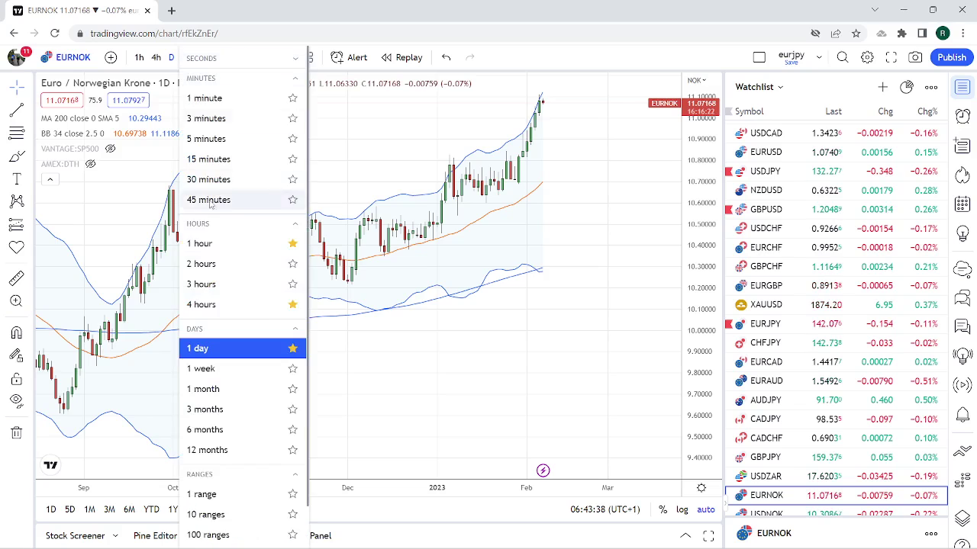
# Step: Set EURNOK to 1-week candles and zoom the chart over the 2019–2023 range
pyautogui.click(222, 368)
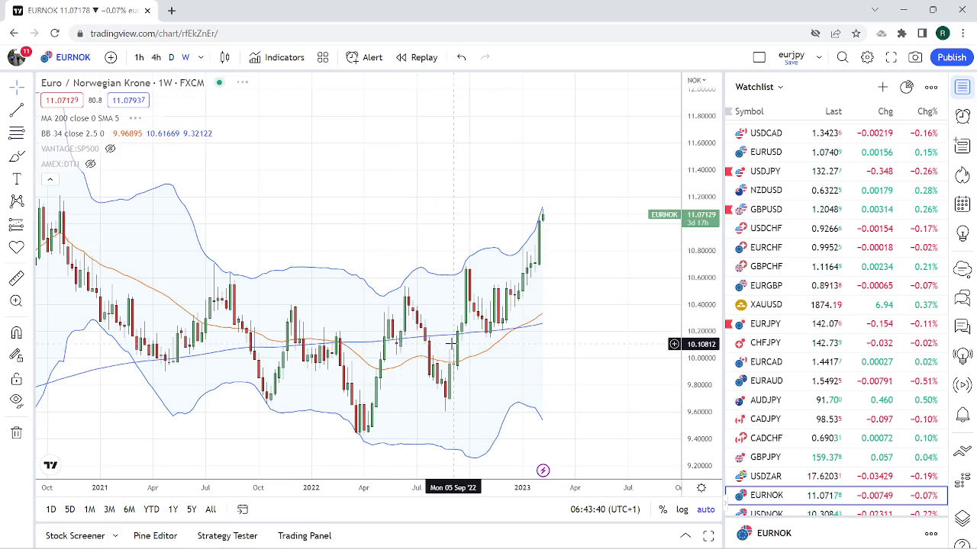
pyautogui.scroll(-5, 456, 334)
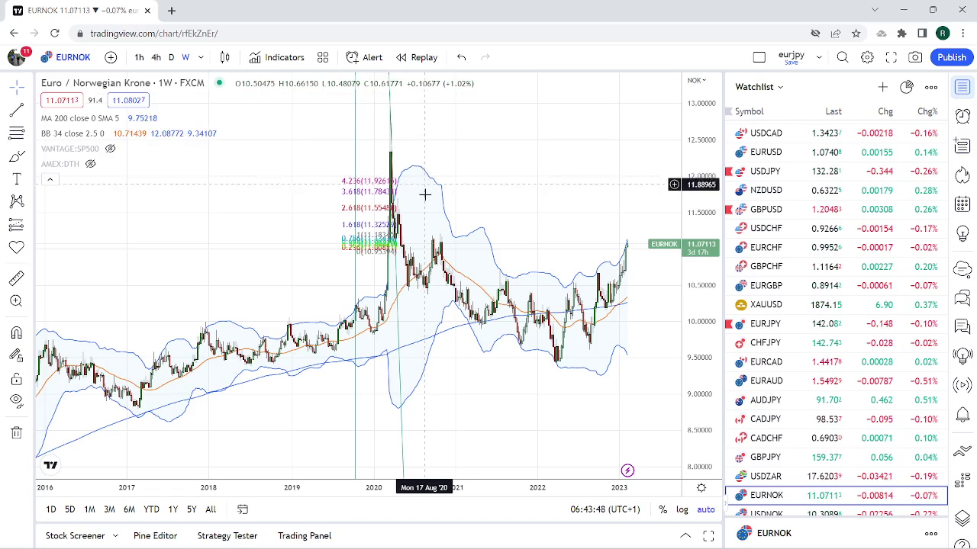
pyautogui.scroll(3, 432, 224)
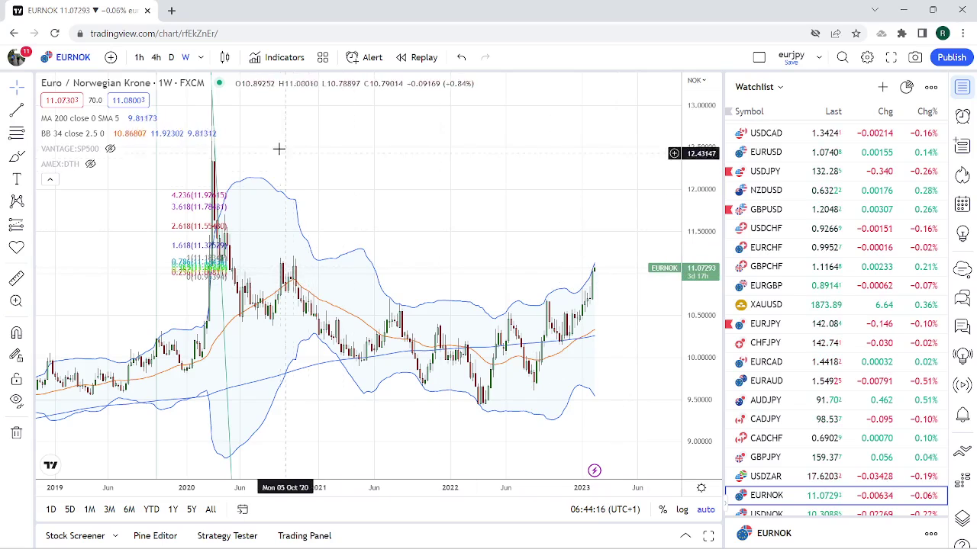
# Step: Put EURNOK on 1-hour candles zoomed in on late January to early February
pyautogui.click(139, 59)
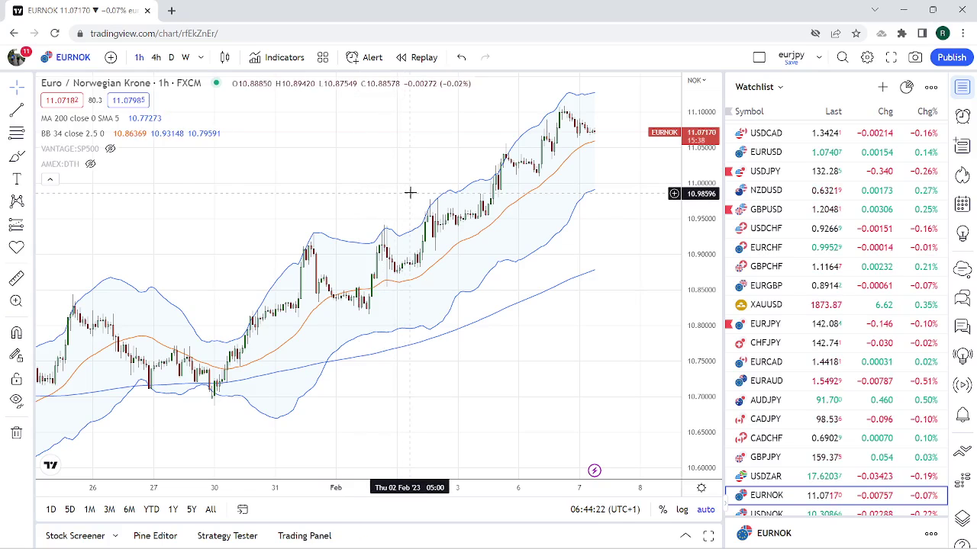
pyautogui.scroll(1, 414, 214)
pyautogui.scroll(1, 418, 237)
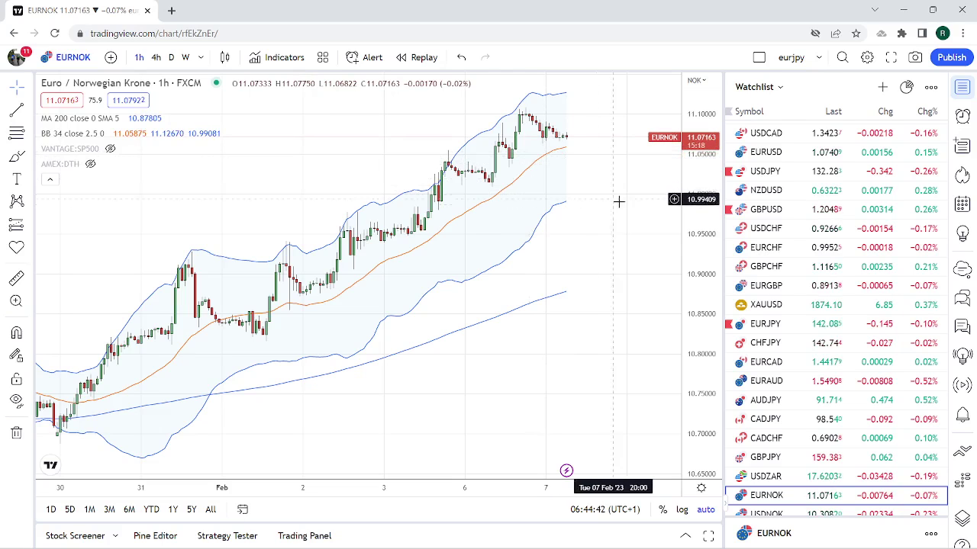
# Step: Load EURCHF, compare 4h and daily candles, and settle on 4-hour with zoom adjusted
pyautogui.click(765, 247)
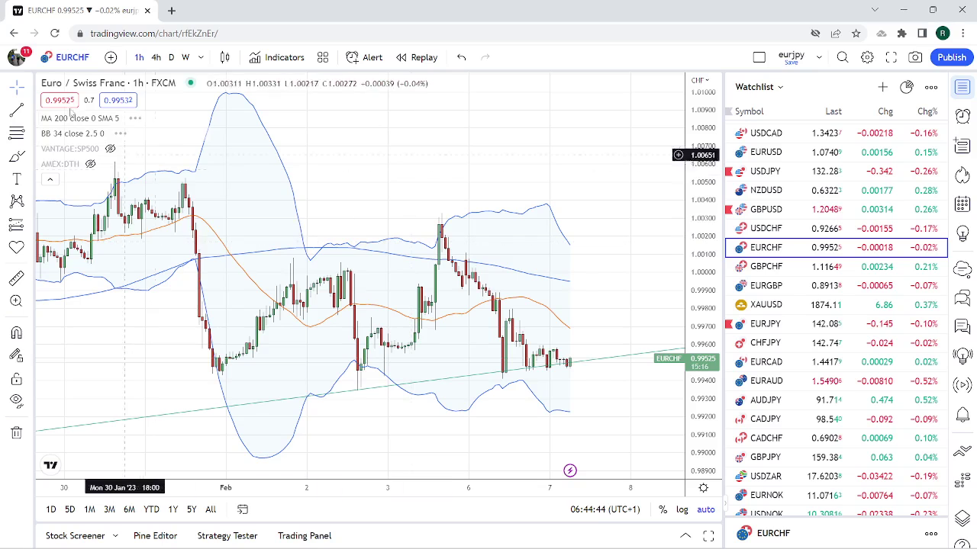
pyautogui.click(156, 59)
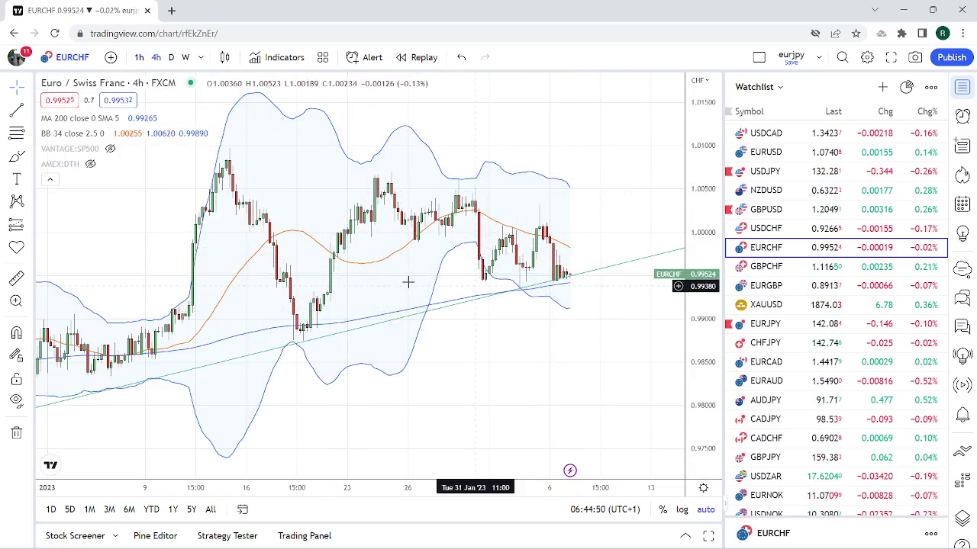
pyautogui.click(172, 58)
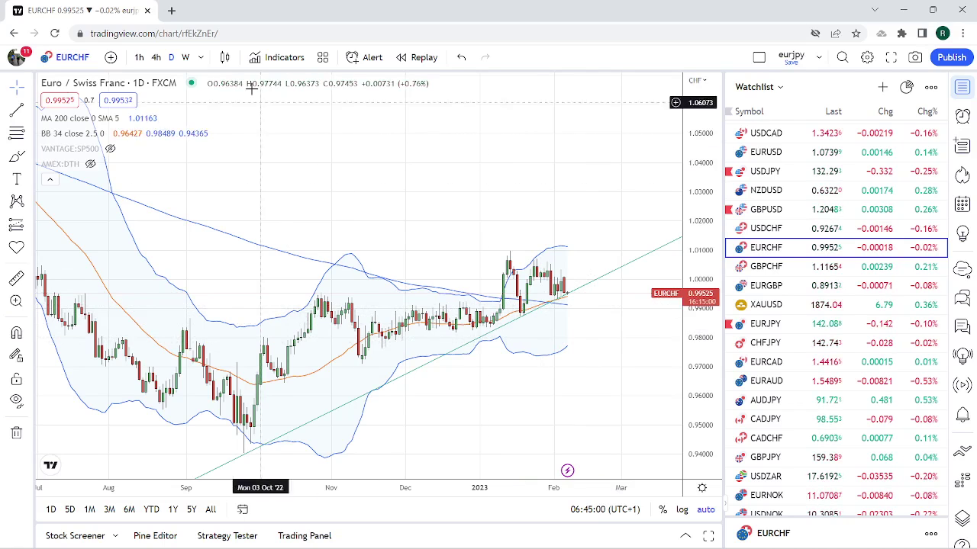
pyautogui.click(156, 57)
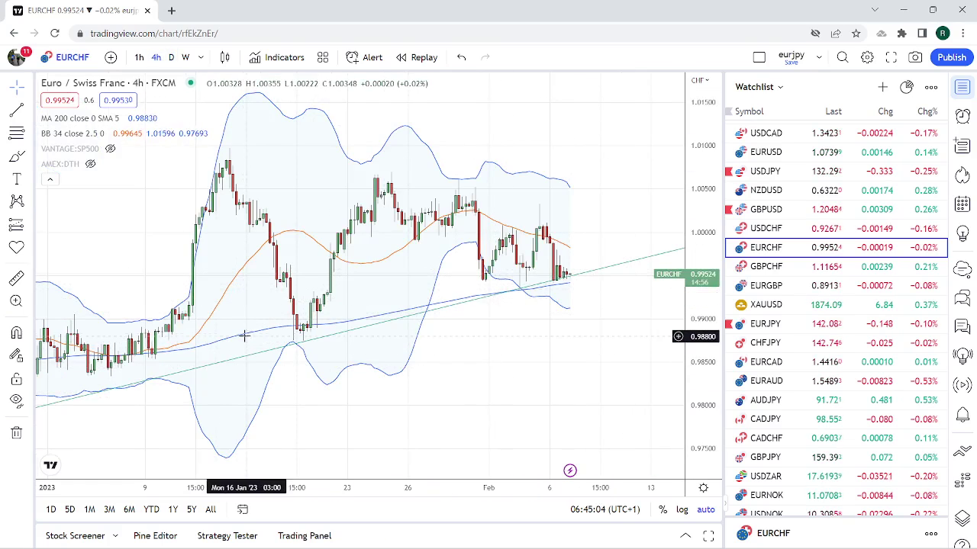
pyautogui.scroll(-3, 556, 360)
pyautogui.scroll(5, 556, 361)
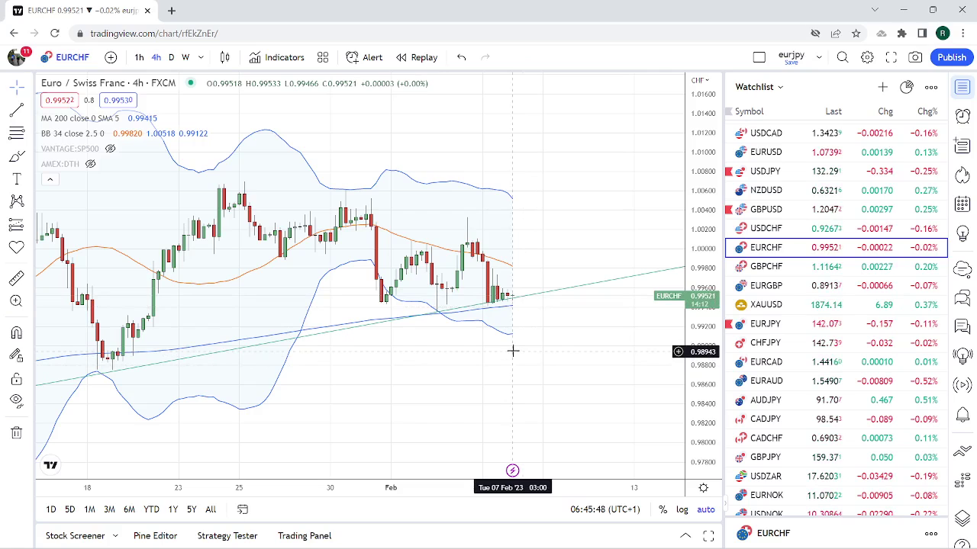
# Step: Switch the EURCHF chart from 4-hour to daily candles
pyautogui.click(174, 60)
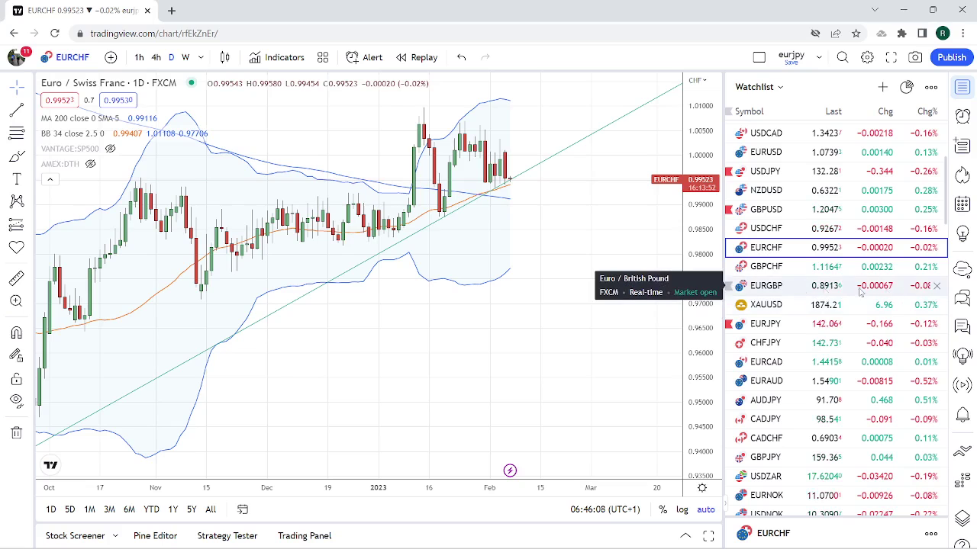
# Step: Load the USDZAR daily chart from the watchlist, showing its 200 moving average and Bollinger Bands
pyautogui.scroll(-2, 796, 304)
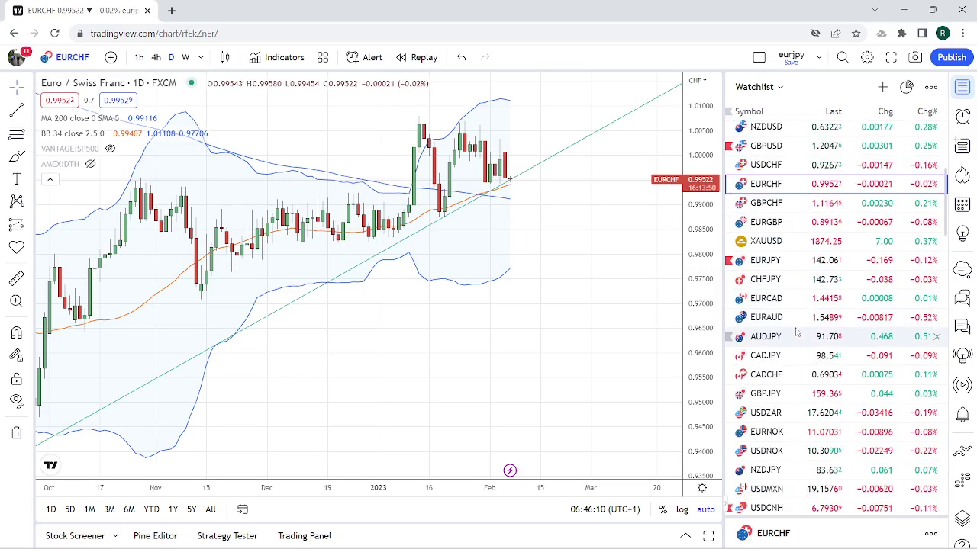
pyautogui.click(779, 419)
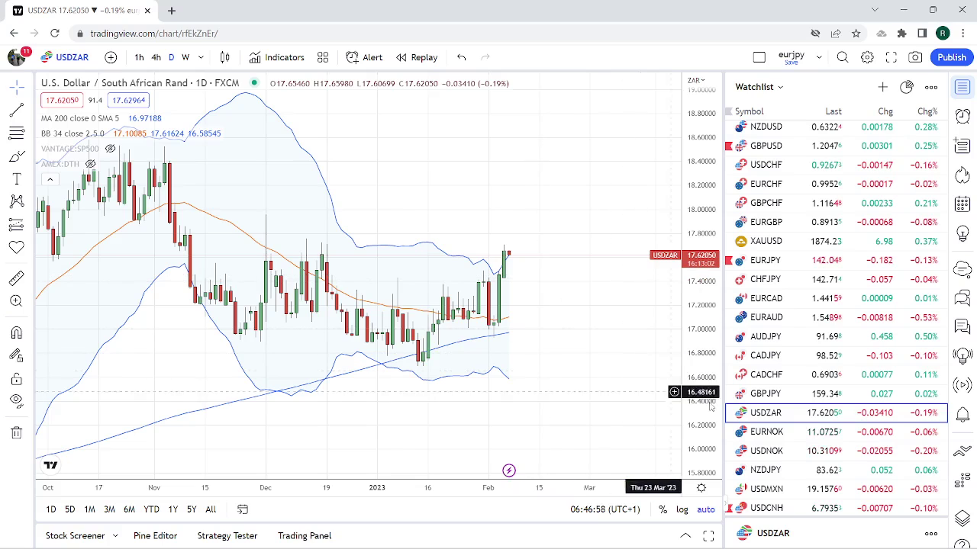
pyautogui.scroll(-2, 766, 369)
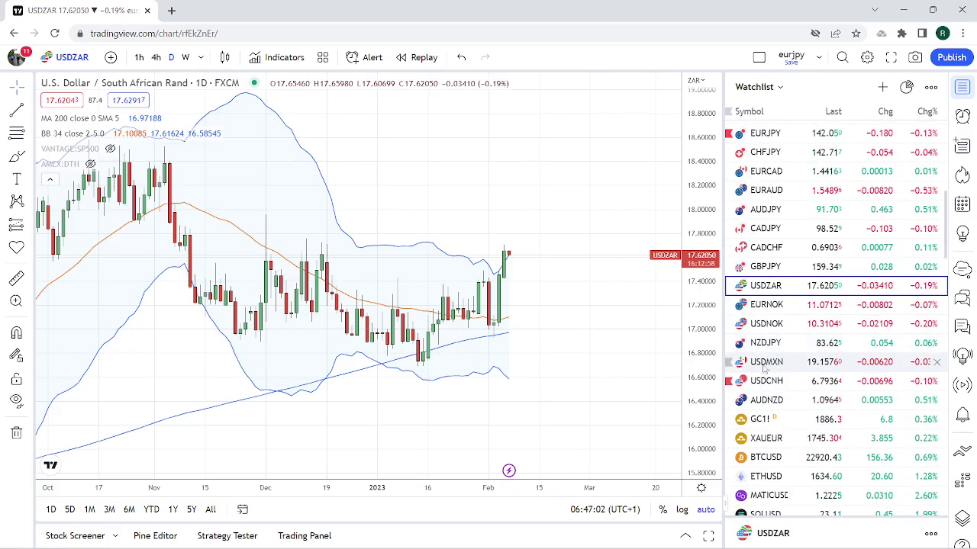
# Step: Load the USDMXN daily chart, with price near 19.16 off the lower Bollinger Band
pyautogui.click(790, 362)
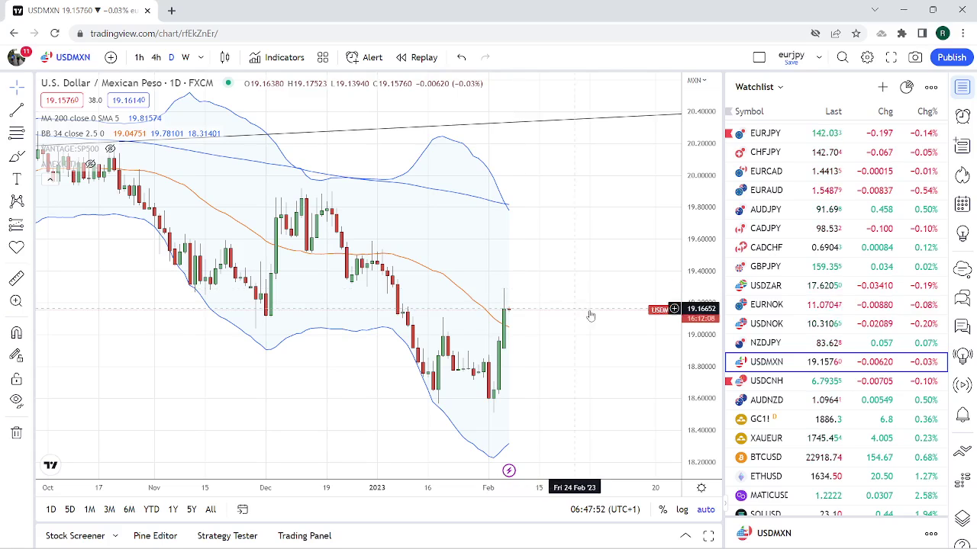
# Step: Load the USDCNH daily chart (price near 6.79) and return the watchlist to the top
pyautogui.click(761, 384)
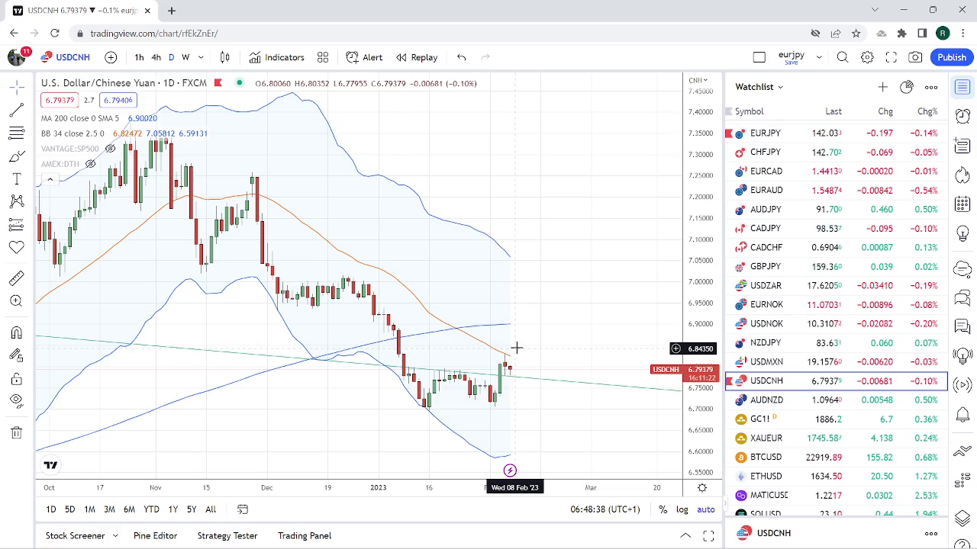
pyautogui.scroll(4, 865, 345)
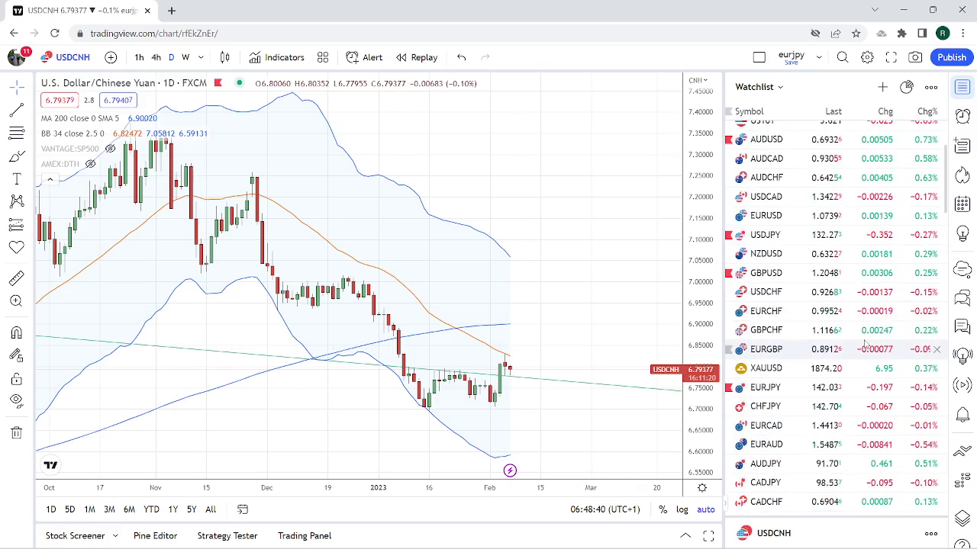
pyautogui.scroll(2, 864, 345)
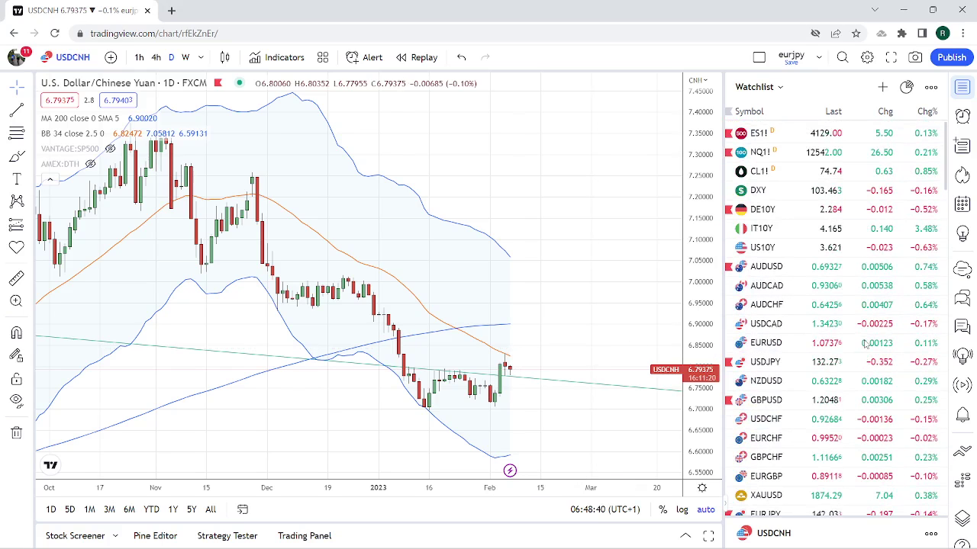
# Step: Load the USDJPY daily chart, with price near 132.26 above the middle Bollinger Band
pyautogui.click(778, 363)
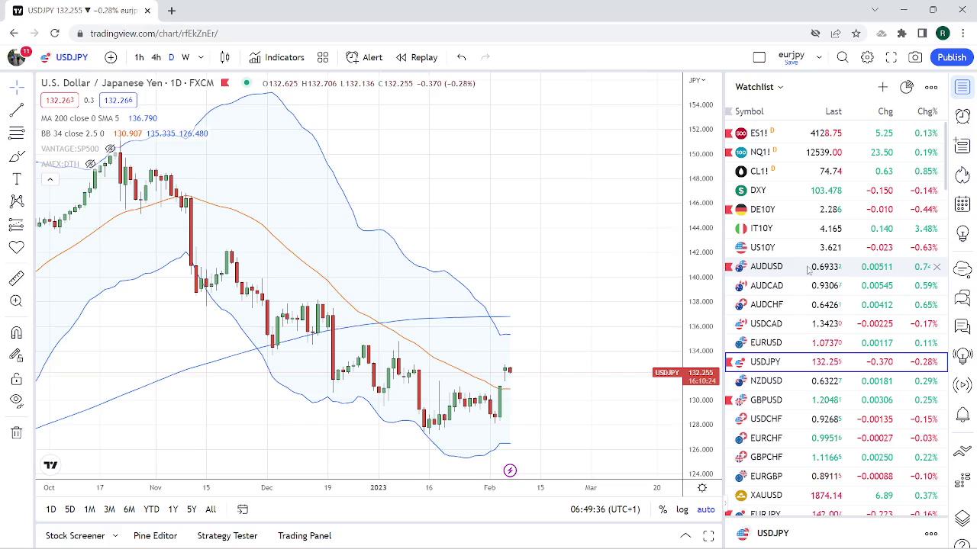
pyautogui.scroll(-3, 810, 267)
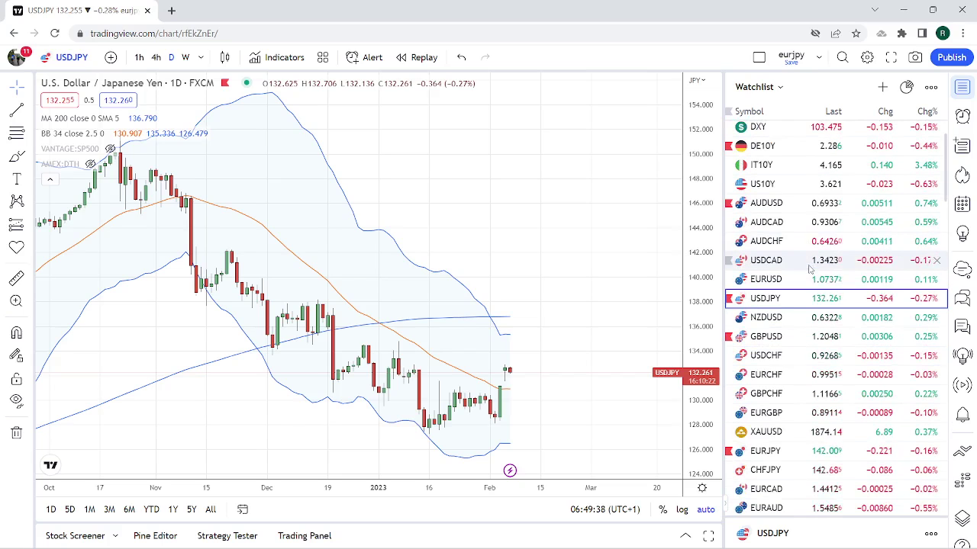
pyautogui.scroll(-1, 810, 267)
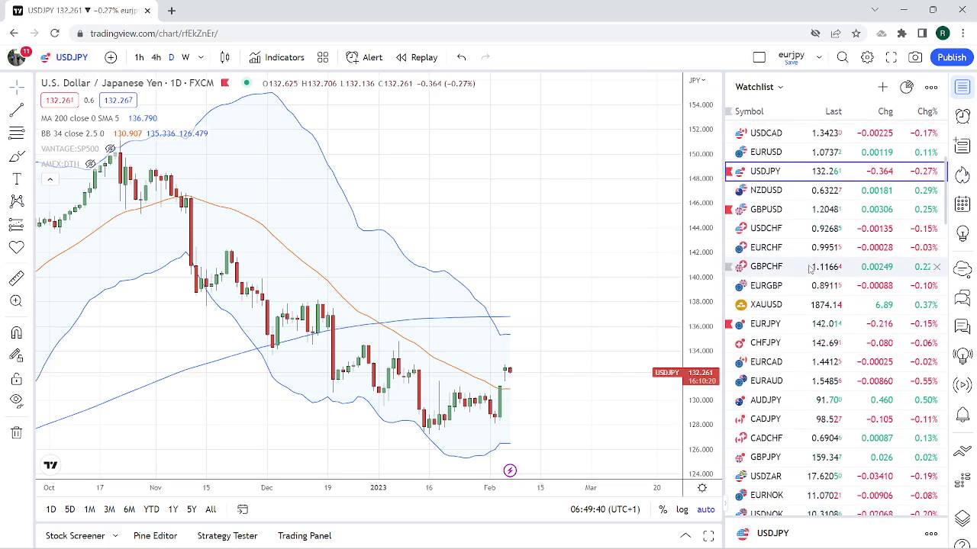
pyautogui.scroll(3, 847, 359)
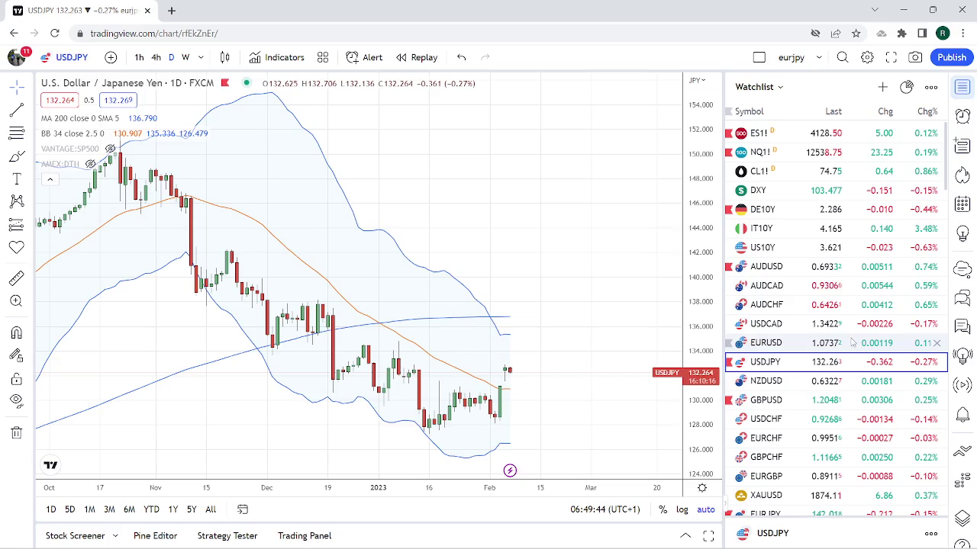
# Step: Load the CL1! crude oil futures daily chart, with price near 74.77
pyautogui.click(835, 174)
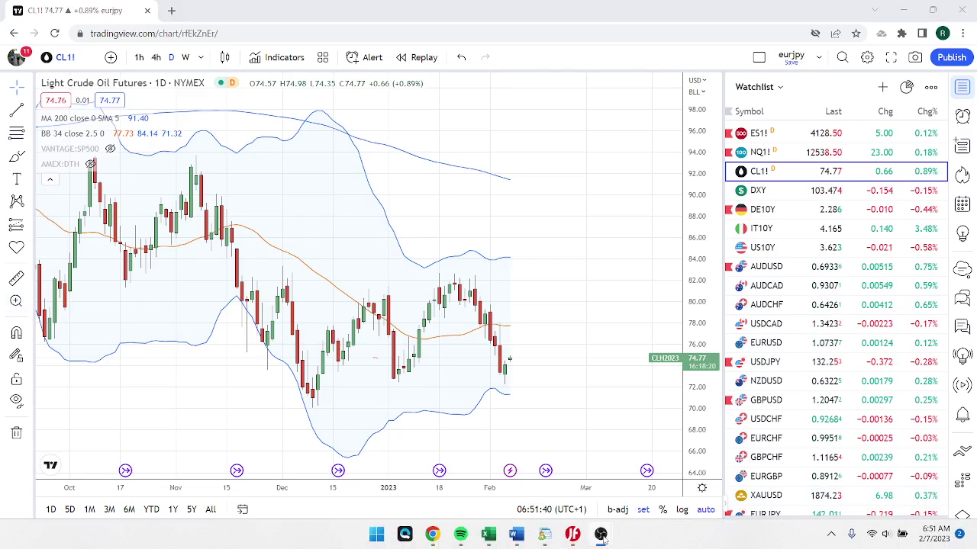
pyautogui.moveTo(603, 536)
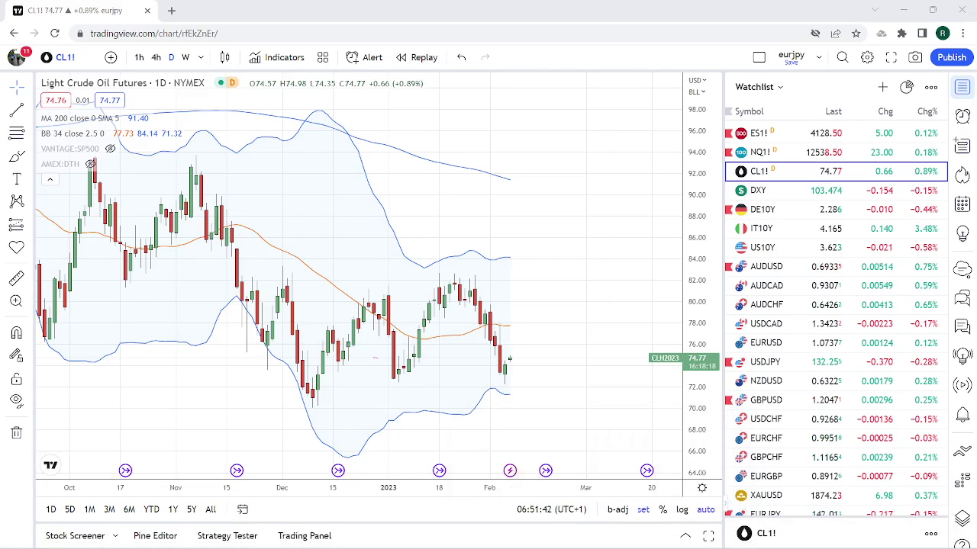